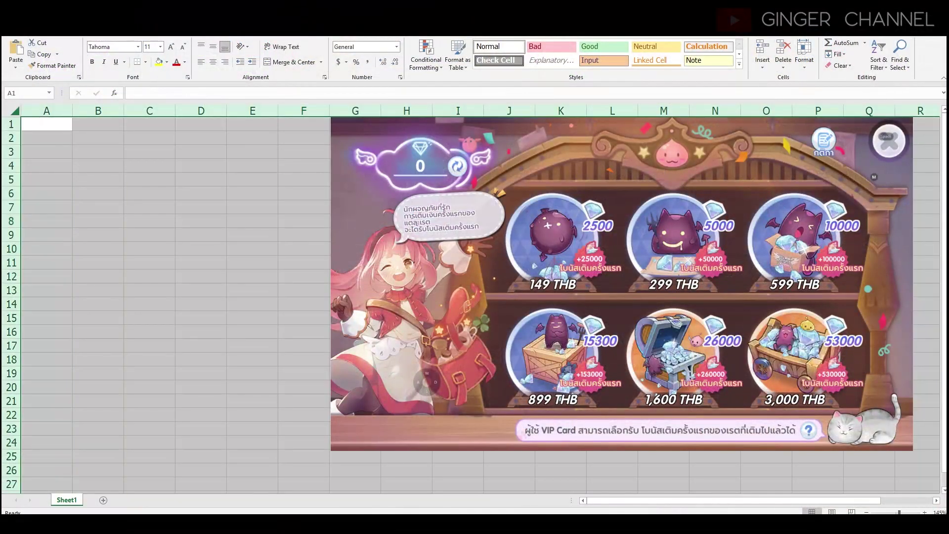
# - Set the font of the whole sheet to Cordia New at size 14
pyautogui.click(111, 46)
pyautogui.write('Cordia')
pyautogui.press('Return')
pyautogui.click(171, 46)
pyautogui.click(171, 46)
pyautogui.click(150, 148)
# - Enter the headers "Promotion", "เพชรที่ได้" and "โบนัสเพชรชมพูที่ได้" in cells A1 to C1
pyautogui.click(46, 127)
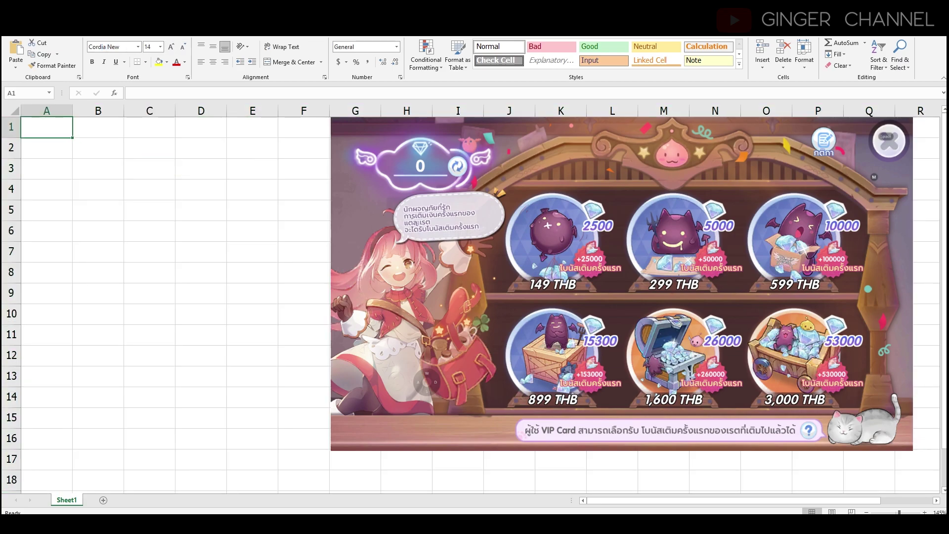
pyautogui.press('F2')
pyautogui.write('Promotion')
pyautogui.press('Tab')
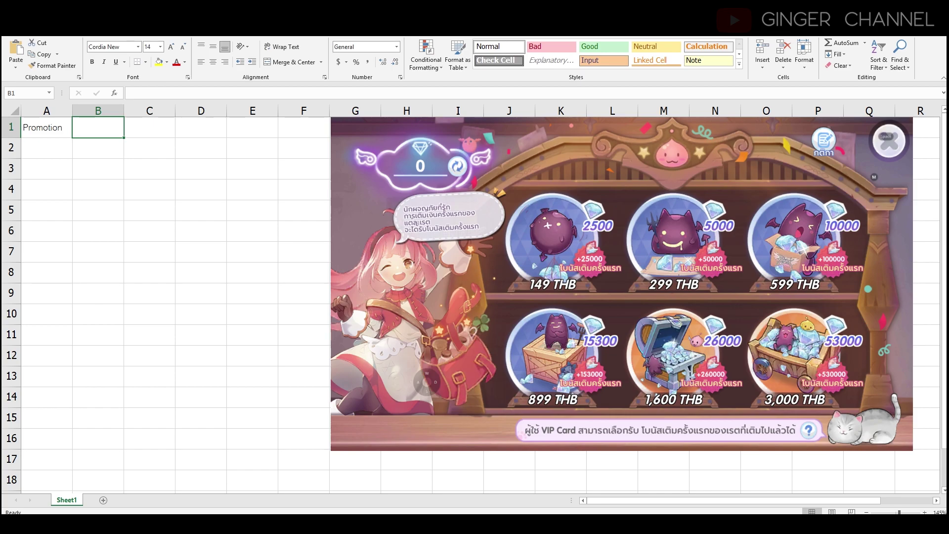
pyautogui.write('เพชรที่ได้')
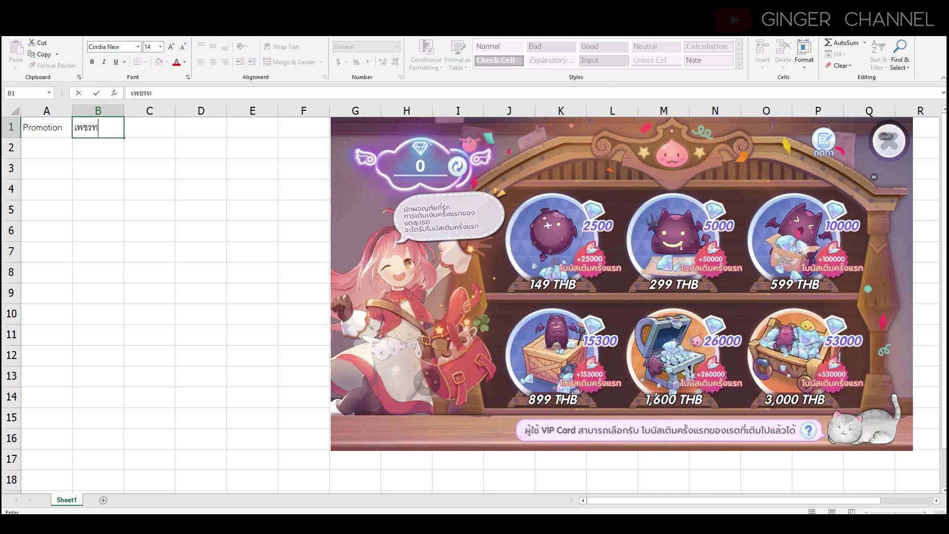
pyautogui.press('Tab')
pyautogui.write('โบนัสเพชรชมพูที่ได้')
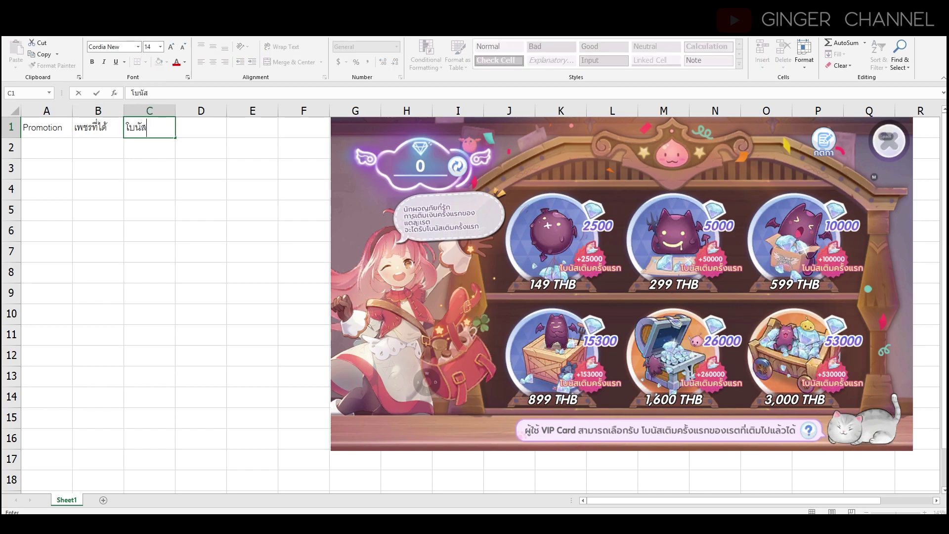
pyautogui.press('Tab')
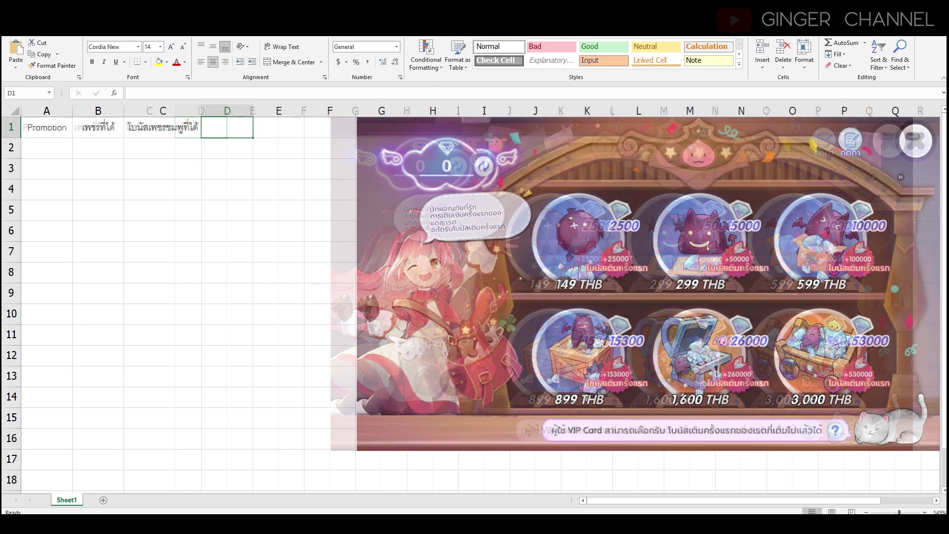
# - Enter the headers "1 บาทได้กี่เพชร" in D1 and "1 บาทได้กี่คริสตัล" in E1, and reword C1 to "โบนัสคริสตัลที่ได้"
pyautogui.write('1 บาท')
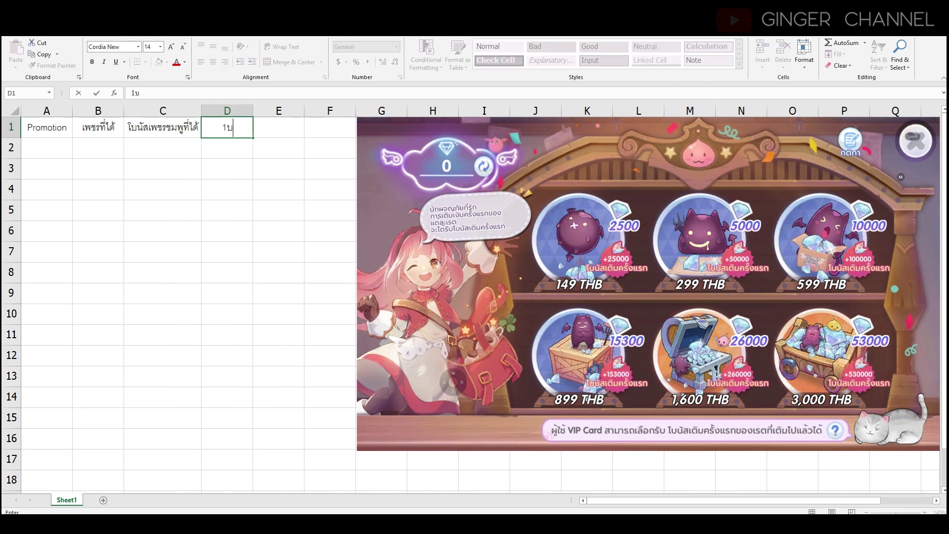
pyautogui.write('ได้กี่เพชร')
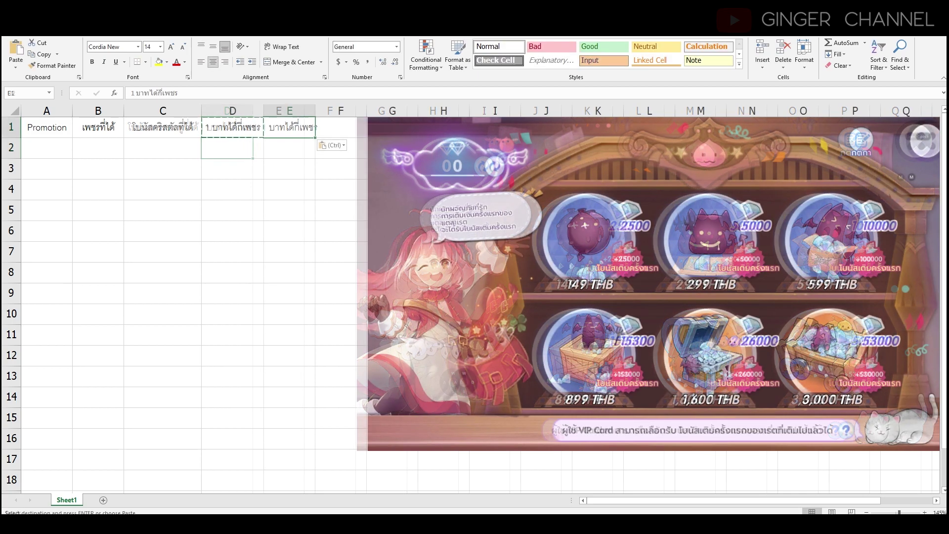
pyautogui.hotkey('shift', 'Left')
pyautogui.hotkey('shift', 'Left')
pyautogui.hotkey('shift', 'Left')
pyautogui.hotkey('shift', 'Left')
pyautogui.press('BackSpace')
pyautogui.write('คริสตัล')
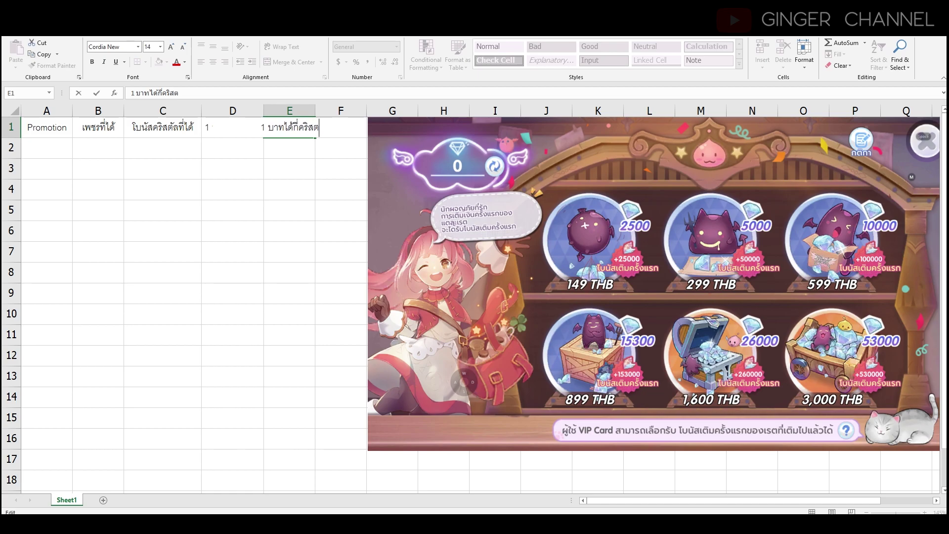
pyautogui.press('Return')
# - Autofit the width of column E to its header text
pyautogui.hotkey('alt', 'h')
pyautogui.press('o')
pyautogui.press('i')
# - Make the header cells A1:E1 bold and fill them with light green
pyautogui.hotkey('ctrl', 'shift', 'Left')
pyautogui.hotkey('ctrl', 'b')
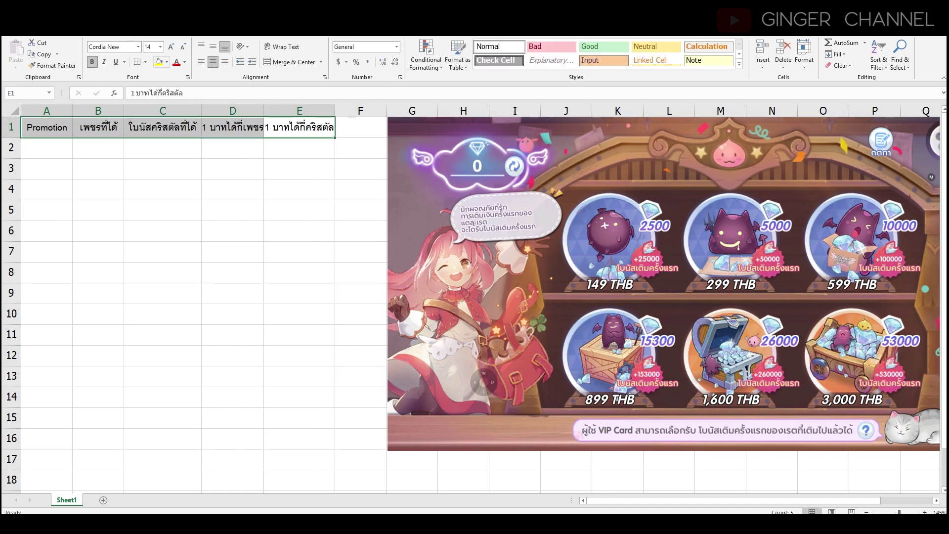
pyautogui.hotkey('alt', 'h')
pyautogui.press('h')
# - Autofit the widths of columns D and C to their header text
pyautogui.click(232, 111)
pyautogui.hotkey('alt', 'h')
pyautogui.press('o')
pyautogui.press('i')
pyautogui.click(163, 111)
pyautogui.hotkey('alt', 'h')
pyautogui.press('o')
pyautogui.press('i')
# - Apply all borders to the table range A1:E8
pyautogui.moveTo(47, 127); pyautogui.dragTo(300, 272)
pyautogui.hotkey('alt', 'h')
pyautogui.press('b')
pyautogui.press('a')
# - Enter the promotion prices 149, 299, 599, 899, 1600 and 3000 in cells A2 to A7
pyautogui.click(47, 147)
pyautogui.write('149')
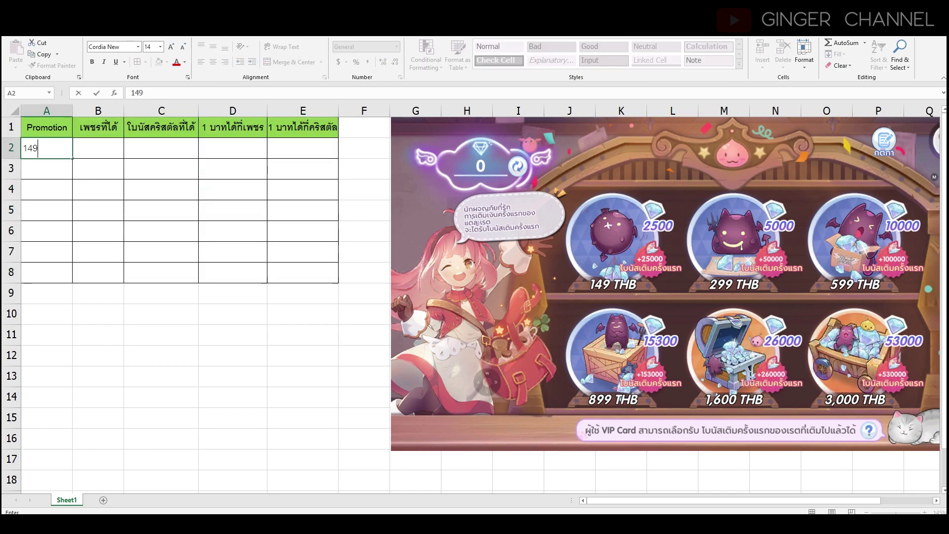
pyautogui.press('Return')
pyautogui.write('299')
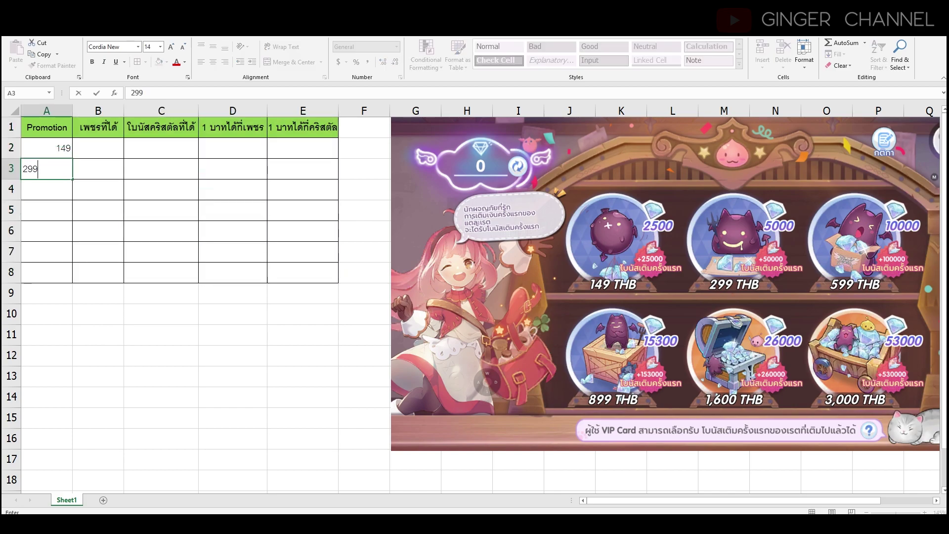
pyautogui.press('Return')
pyautogui.write('599')
pyautogui.press('Return')
pyautogui.write('899')
pyautogui.press('Return')
pyautogui.write('1600')
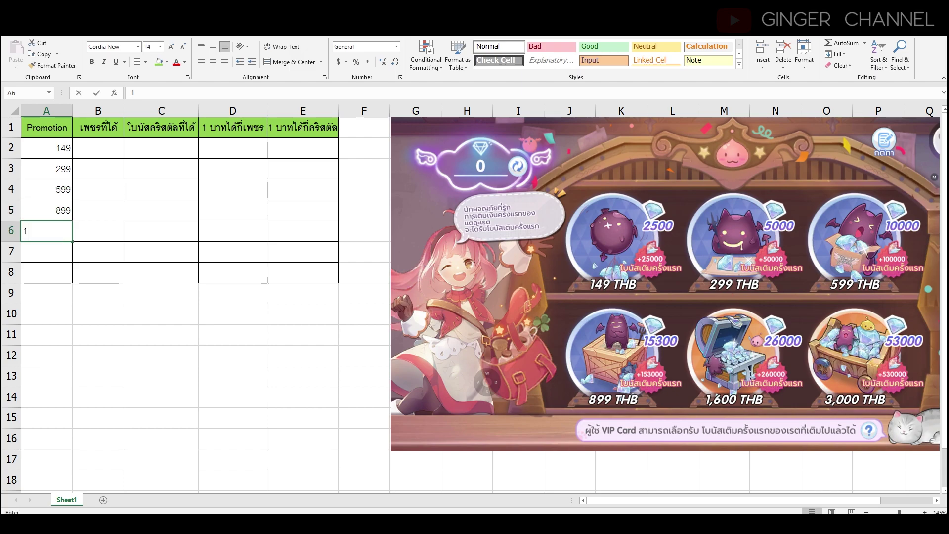
pyautogui.press('Return')
pyautogui.write('3000')
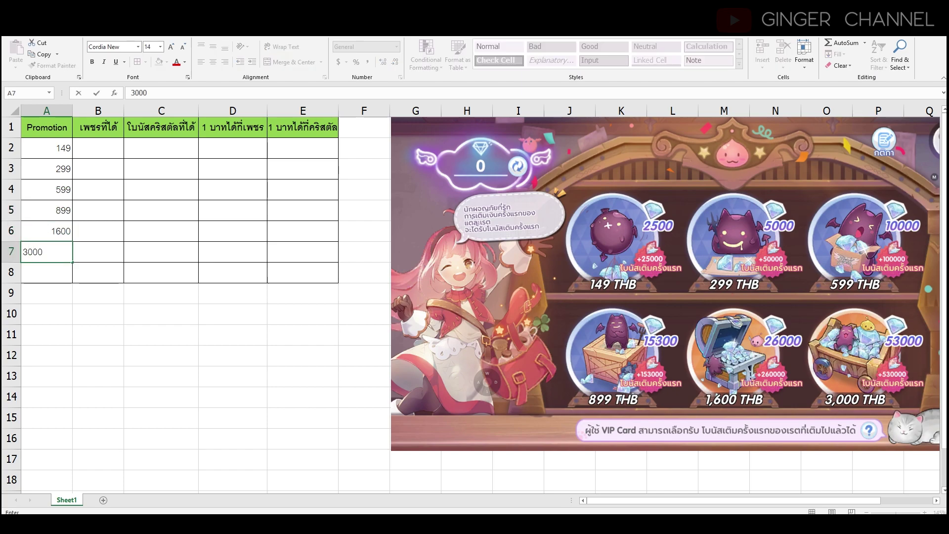
pyautogui.press('Return')
# - Delete row 8, the unused bordered row below the prices
pyautogui.click(11, 272)
pyautogui.hotkey('ctrl', '-')
pyautogui.click(161, 335)
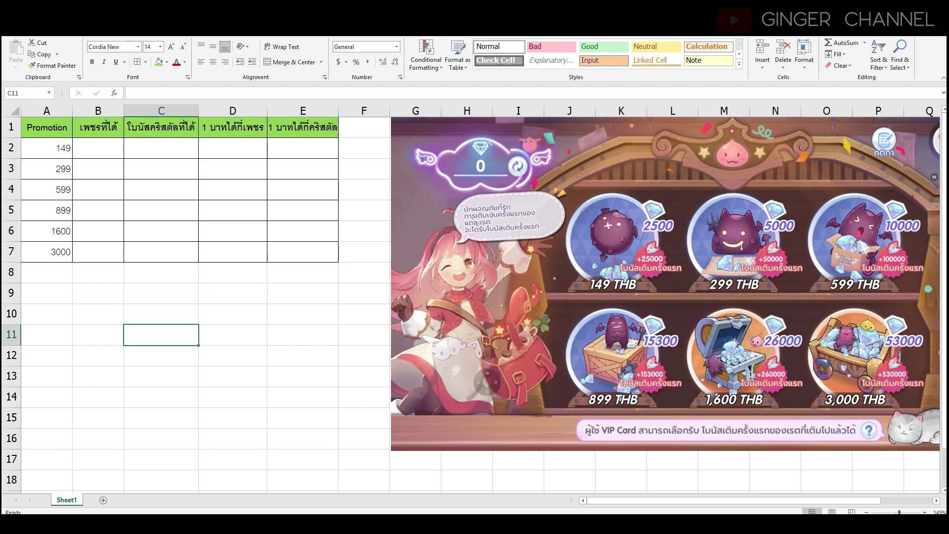
# - Format cells A2:E7 with thousands separators and no decimal places
pyautogui.moveTo(47, 147); pyautogui.dragTo(303, 251)
pyautogui.click(367, 62)
pyautogui.click(394, 61)
pyautogui.click(395, 61)
# - Enter the diamond amounts 2500, 5000, 10000, 15300, 26000 and 53000 in cells B2 to B7
pyautogui.click(98, 148)
pyautogui.write('2500')
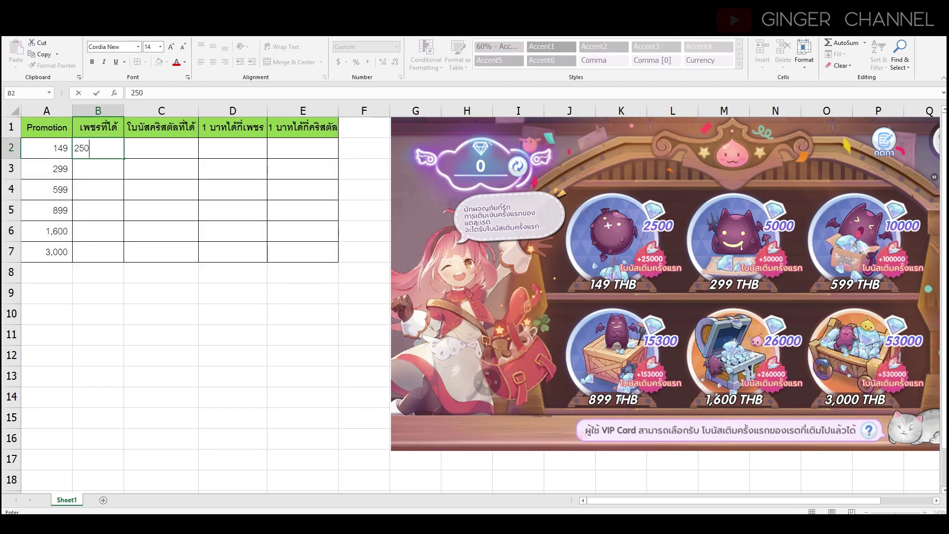
pyautogui.press('Return')
pyautogui.write('5000')
pyautogui.press('Return')
pyautogui.write('10000')
pyautogui.press('Return')
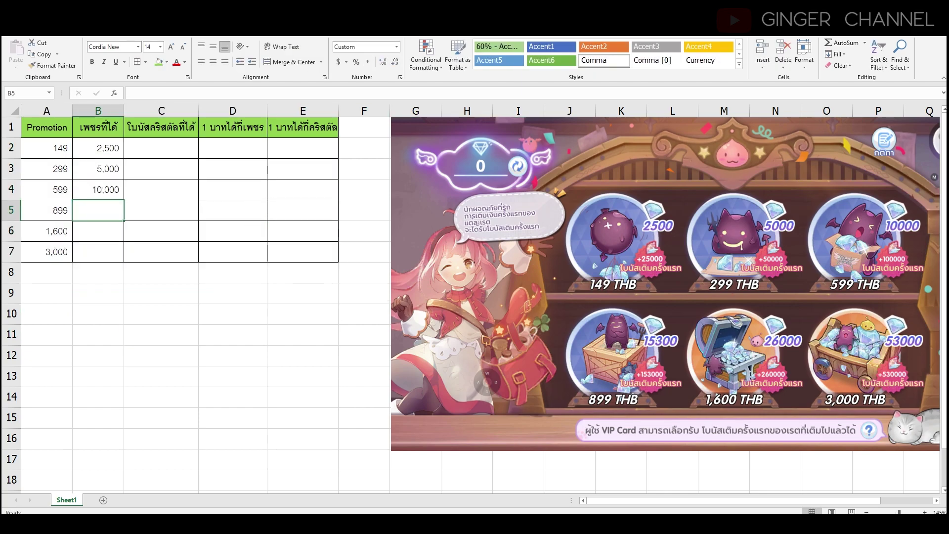
pyautogui.write('15300')
pyautogui.press('Return')
pyautogui.write('26000')
pyautogui.press('Return')
pyautogui.write('53000')
pyautogui.press('Return')
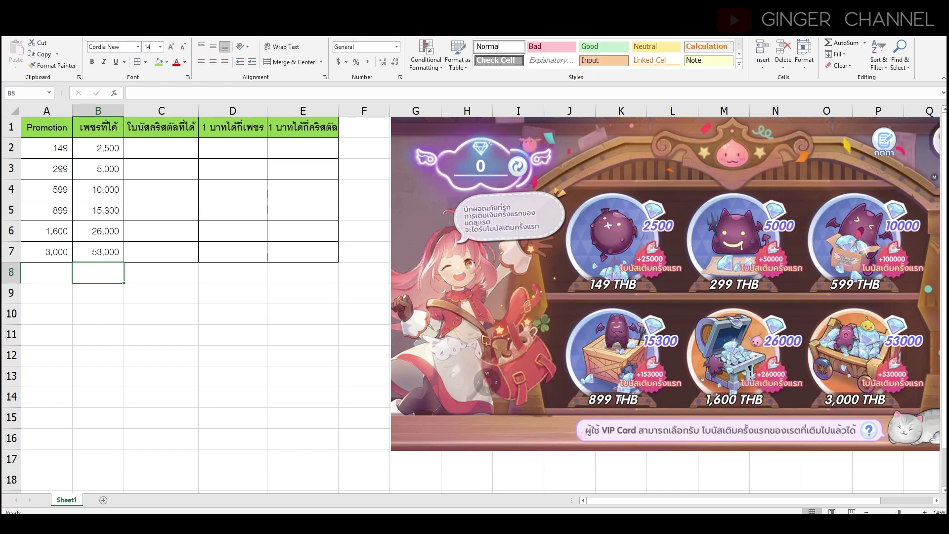
# - Make the table body A2:E7 bold
pyautogui.moveTo(46, 148); pyautogui.dragTo(303, 252)
pyautogui.hotkey('ctrl', 'b')
pyautogui.click(161, 231)
# - Enter the bonus crystal amounts 25000, 50000, 100000, 153000, 260000 and 530000 in cells C2 to C7
pyautogui.click(161, 148)
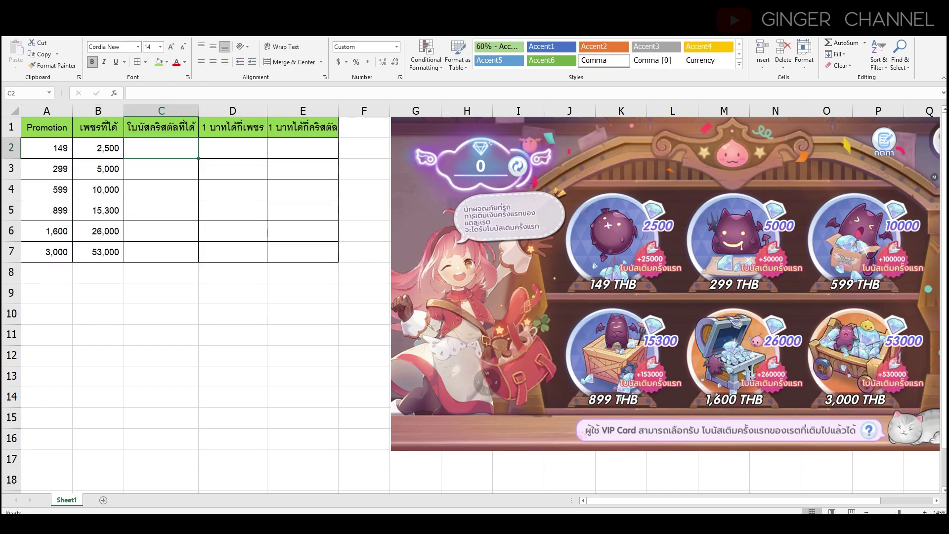
pyautogui.write('25000')
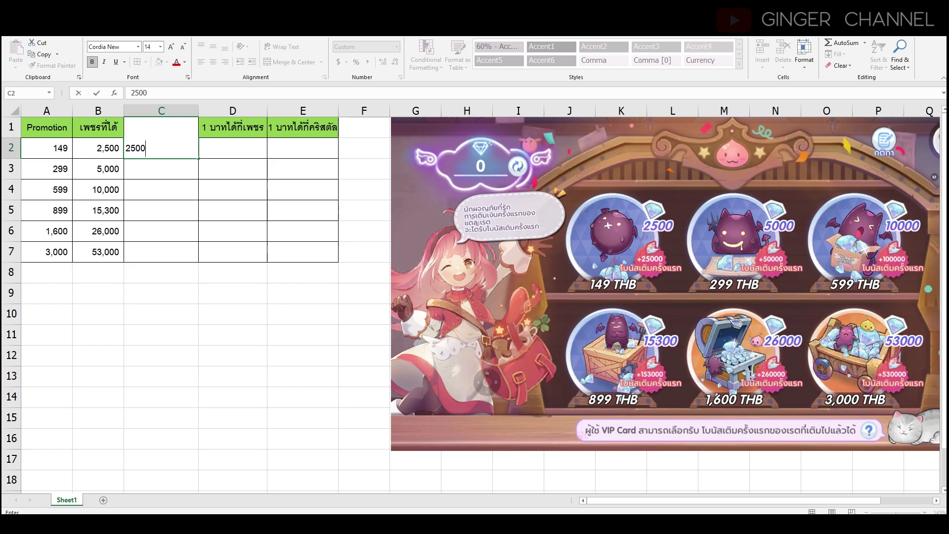
pyautogui.press('Return')
pyautogui.write('50000')
pyautogui.press('Escape')
pyautogui.press('Down')
pyautogui.write('100,000')
pyautogui.press('Return')
pyautogui.write('153000')
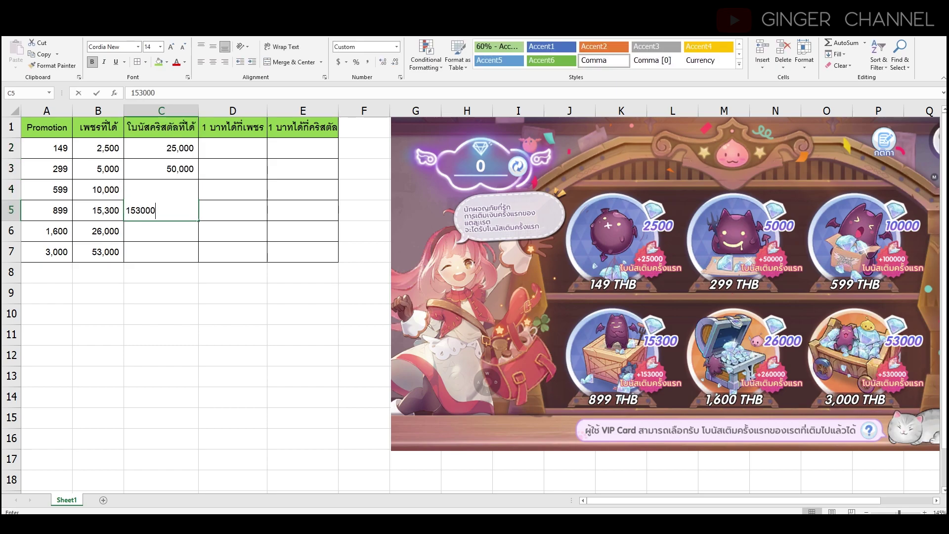
pyautogui.press('Return')
pyautogui.write('260000')
pyautogui.hotkey('ctrl', 'Return')
pyautogui.press('Return')
pyautogui.write('530000')
pyautogui.press('Return')
# - Calculate diamonds per baht in D2 with =B2/A2 and fill the formula down to D7
pyautogui.click(233, 148)
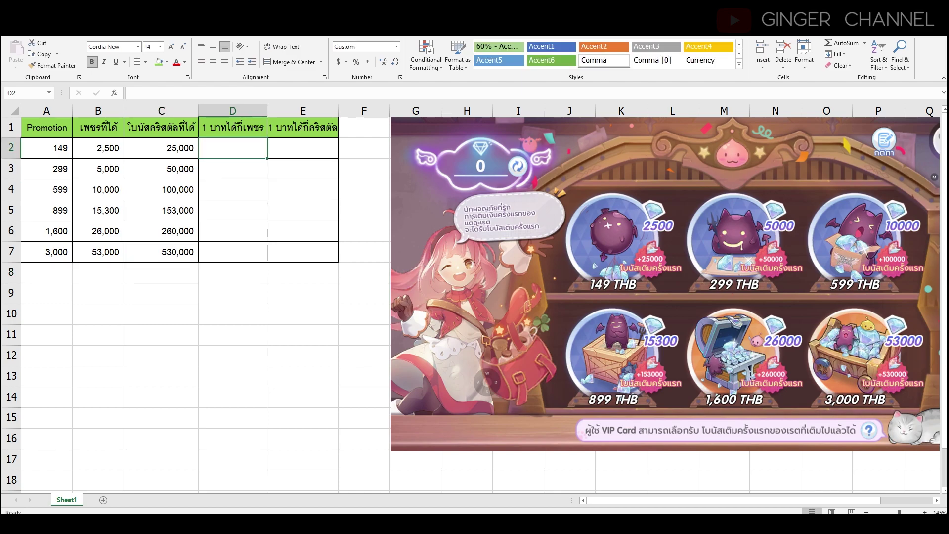
pyautogui.write('=')
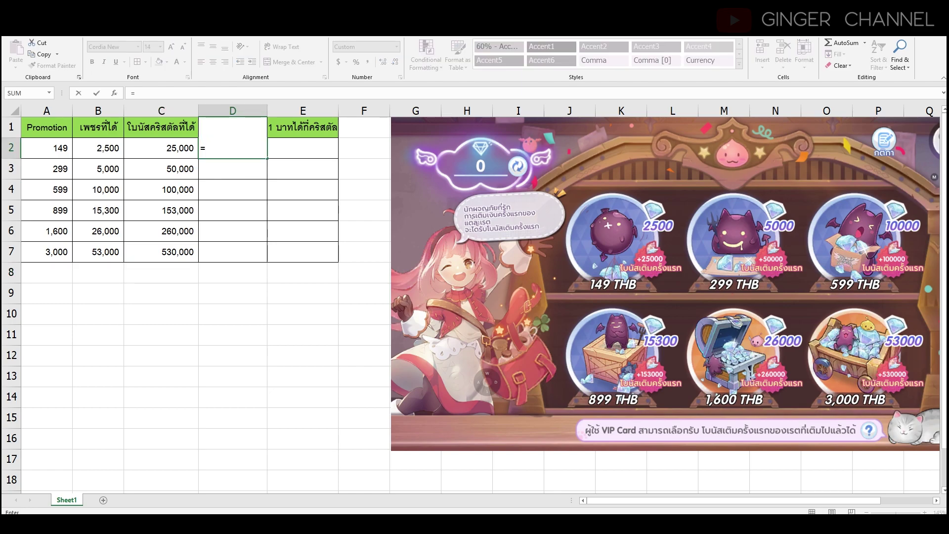
pyautogui.click(98, 148)
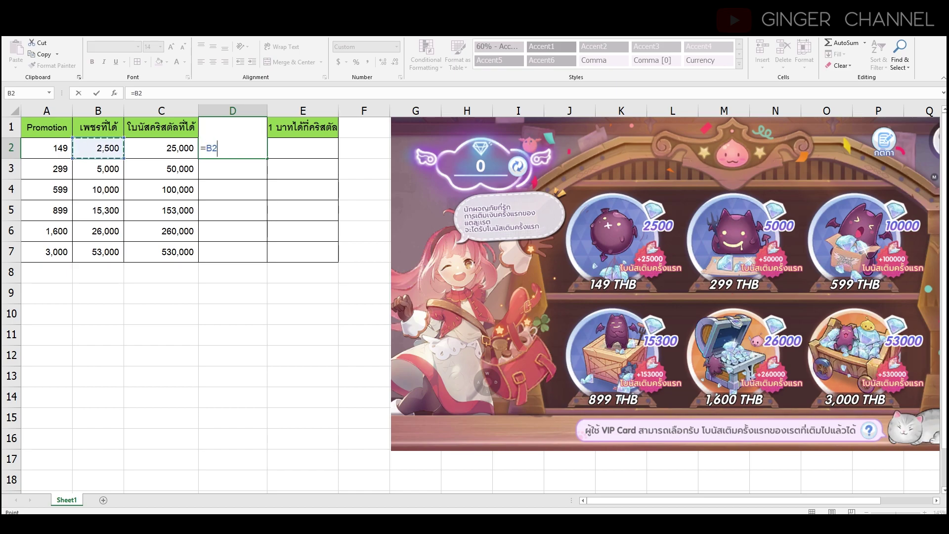
pyautogui.write('/')
pyautogui.click(54, 148)
pyautogui.press('Return')
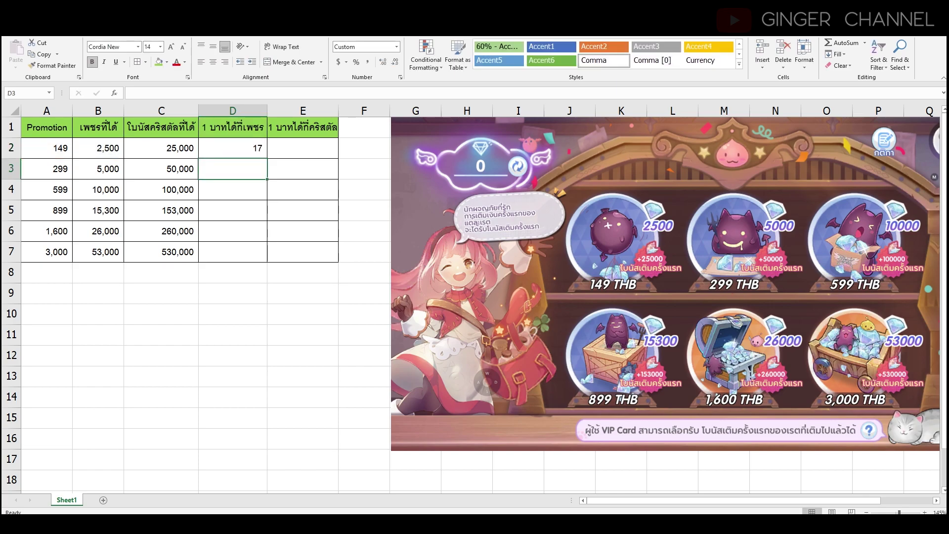
pyautogui.click(233, 148)
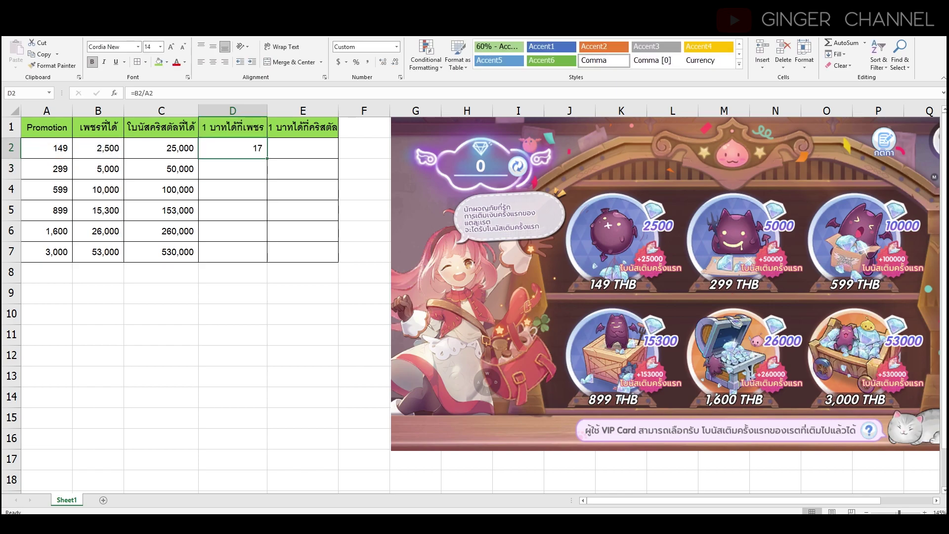
pyautogui.moveTo(267, 158); pyautogui.dragTo(267, 262)
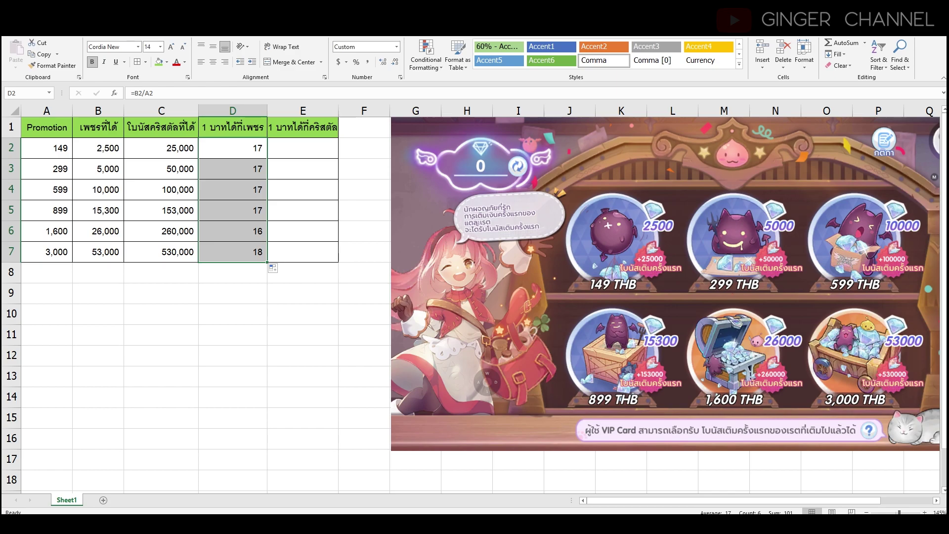
# - Highlight cell D7, the diamonds per baht of the 3,000 promotion, with a yellow fill
pyautogui.click(232, 272)
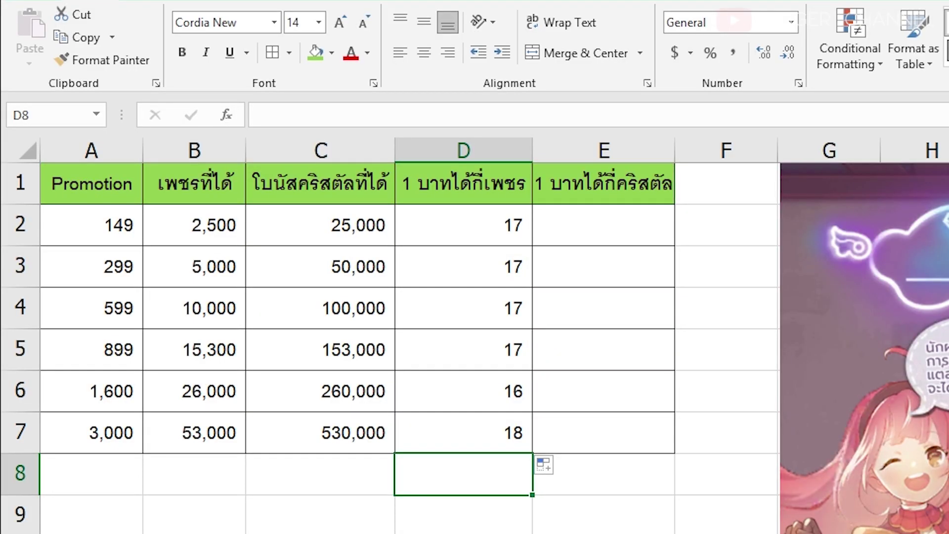
pyautogui.click(463, 391)
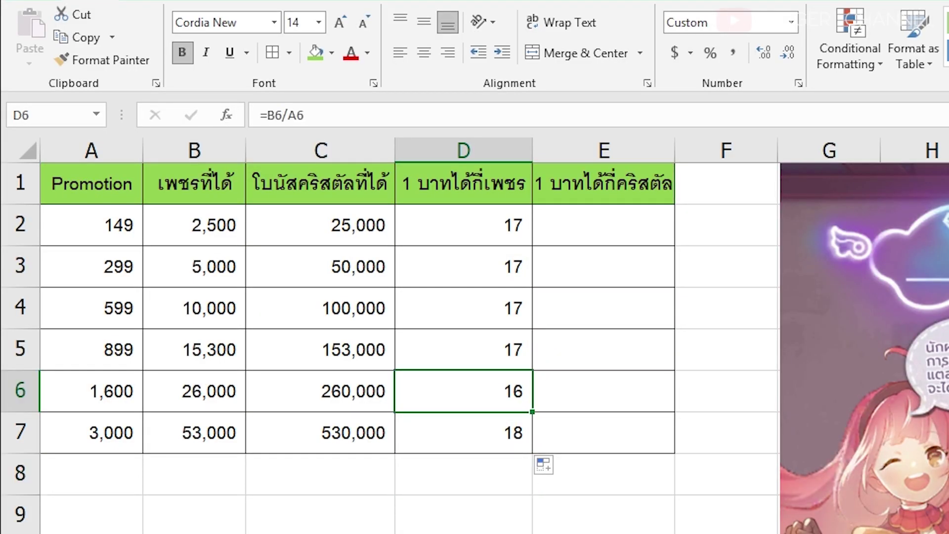
pyautogui.click(463, 433)
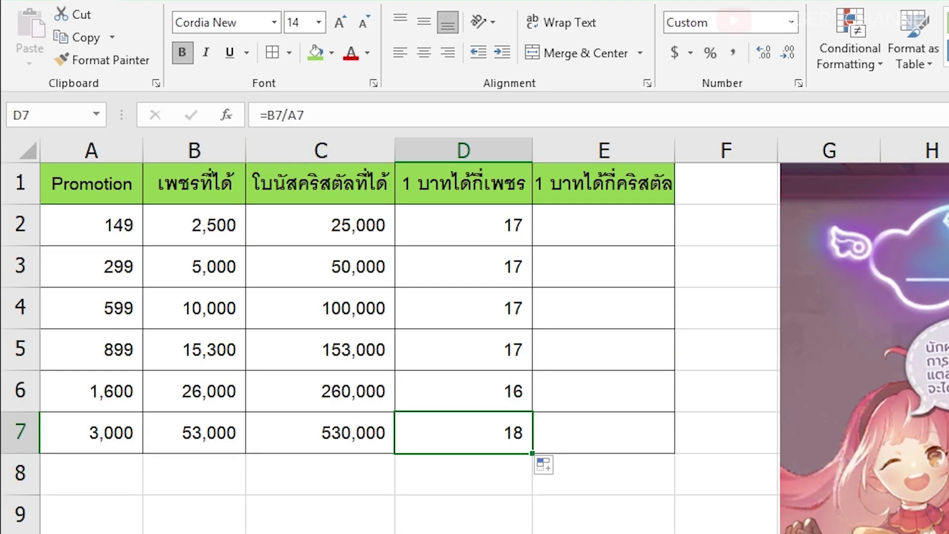
pyautogui.click(331, 52)
pyautogui.click(370, 212)
pyautogui.click(463, 515)
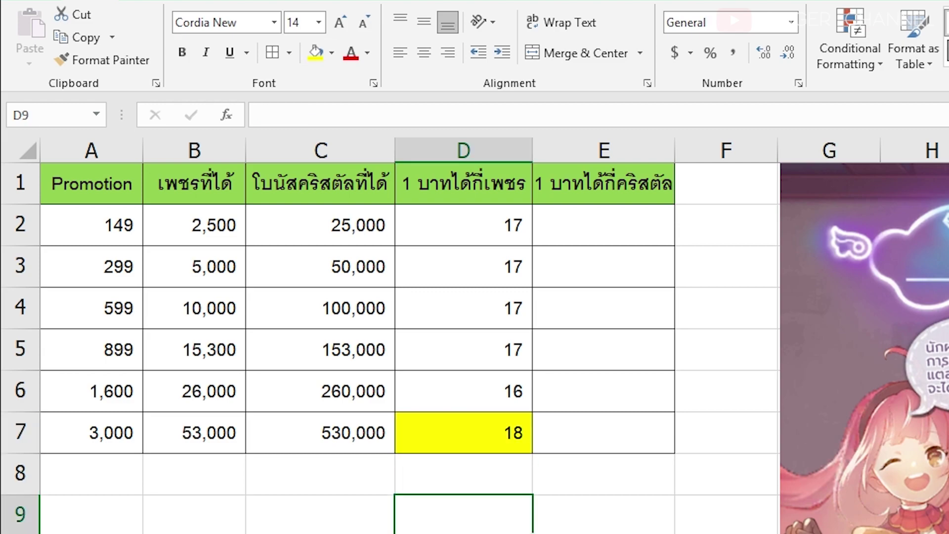
# - Highlight cell D6, the diamonds per baht of the 1,600 promotion, with a red fill
pyautogui.click(463, 391)
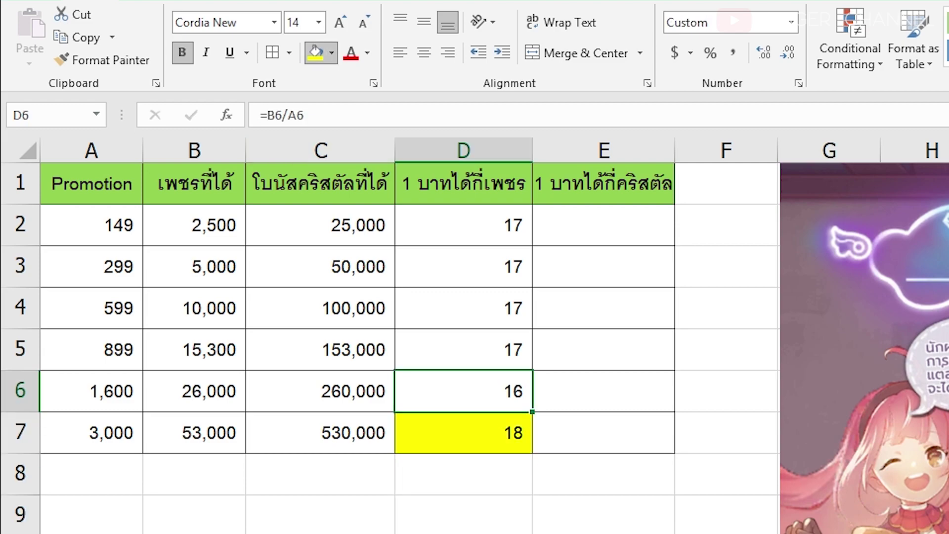
pyautogui.click(335, 212)
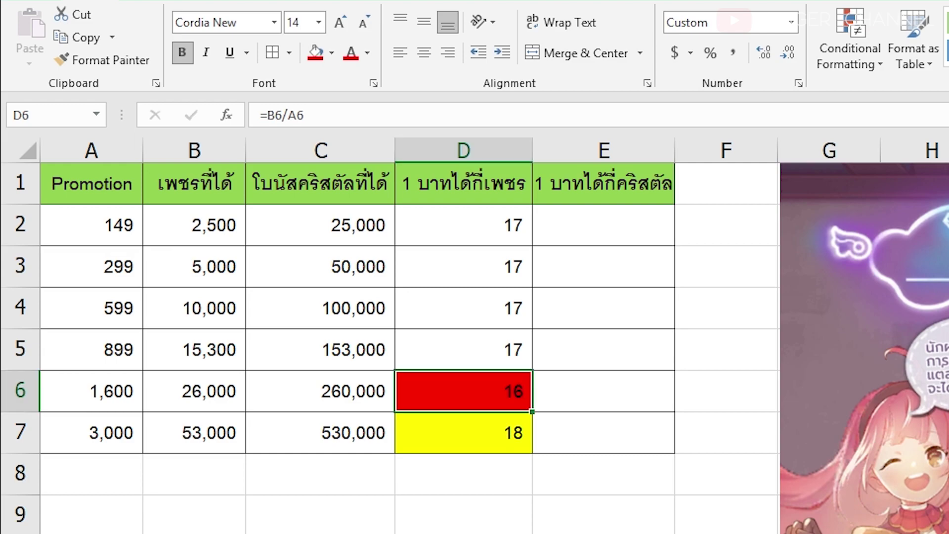
pyautogui.click(464, 473)
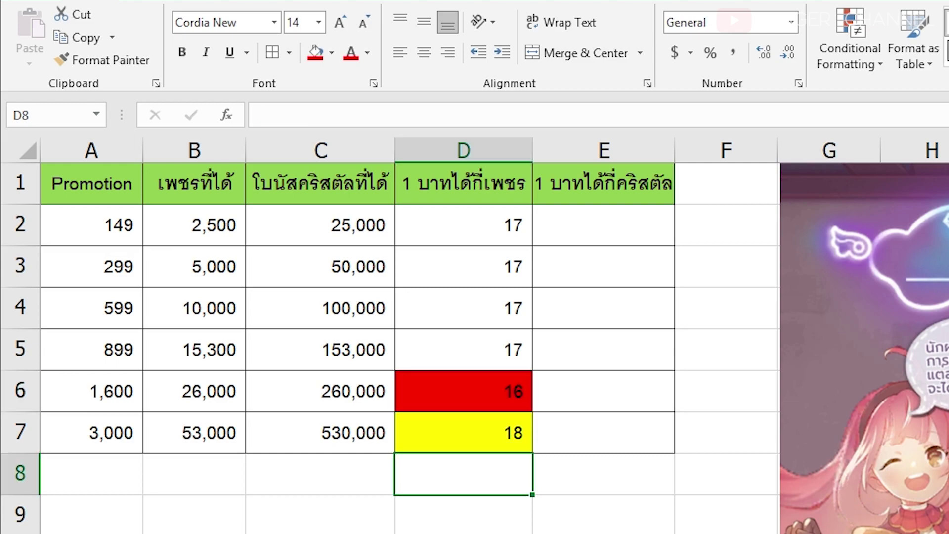
# - Calculate bonus crystals per baht in E2 with +C2/A2 and fill the formula down to E7
pyautogui.click(603, 225)
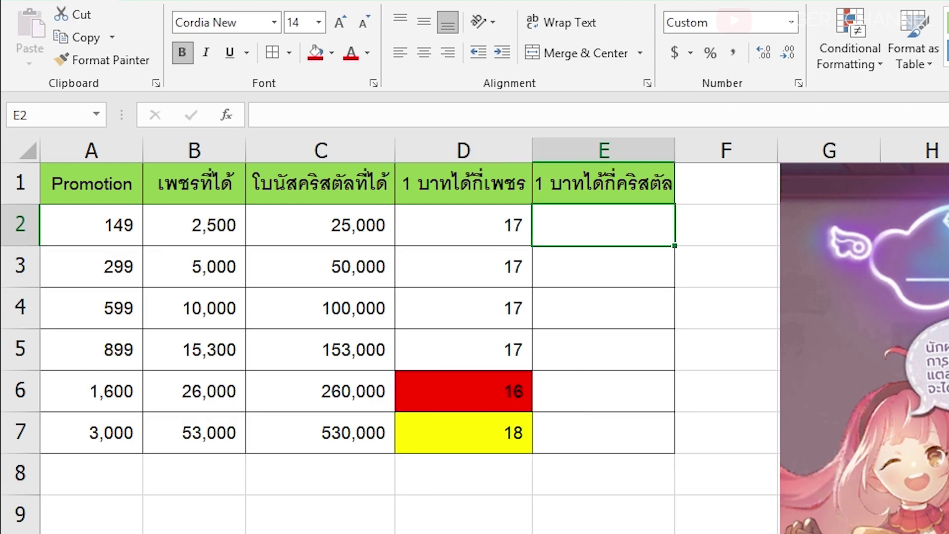
pyautogui.write('+')
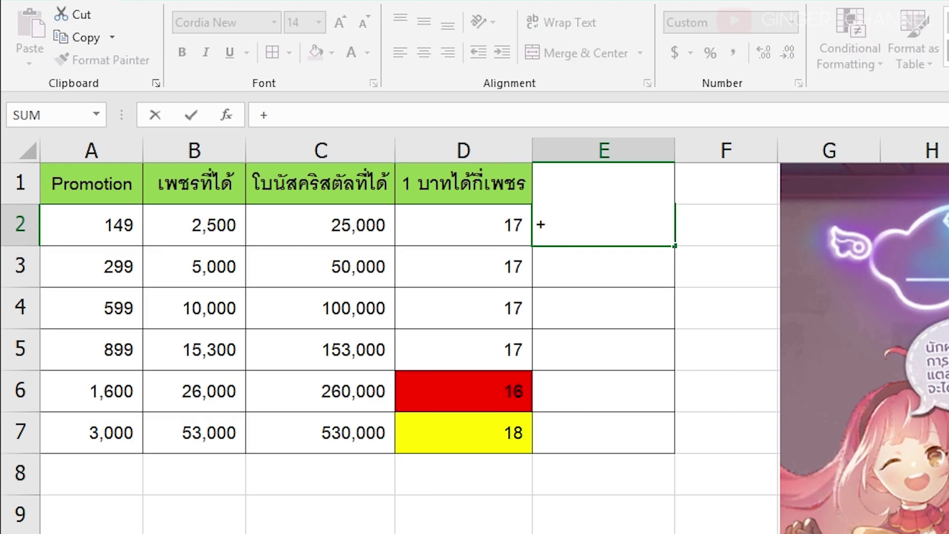
pyautogui.click(321, 225)
pyautogui.write('/')
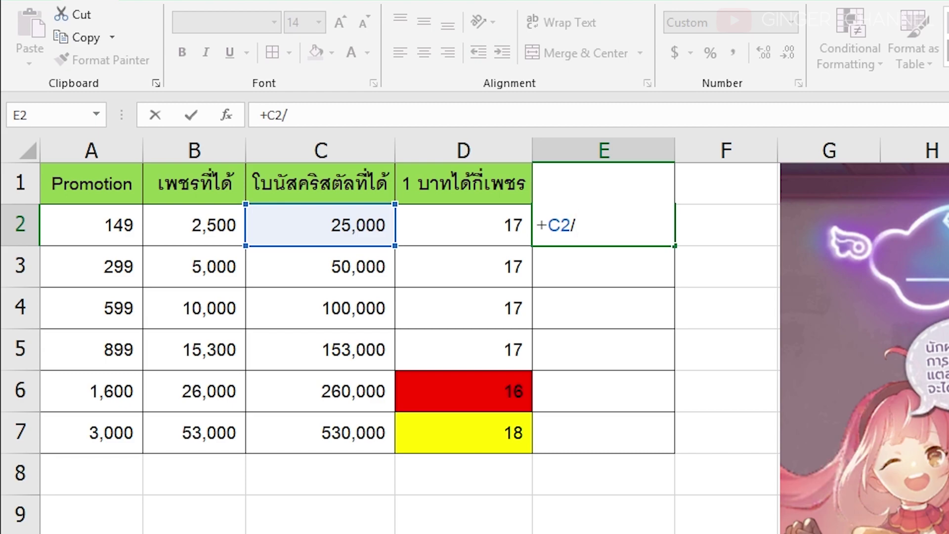
pyautogui.click(91, 225)
pyautogui.press('Return')
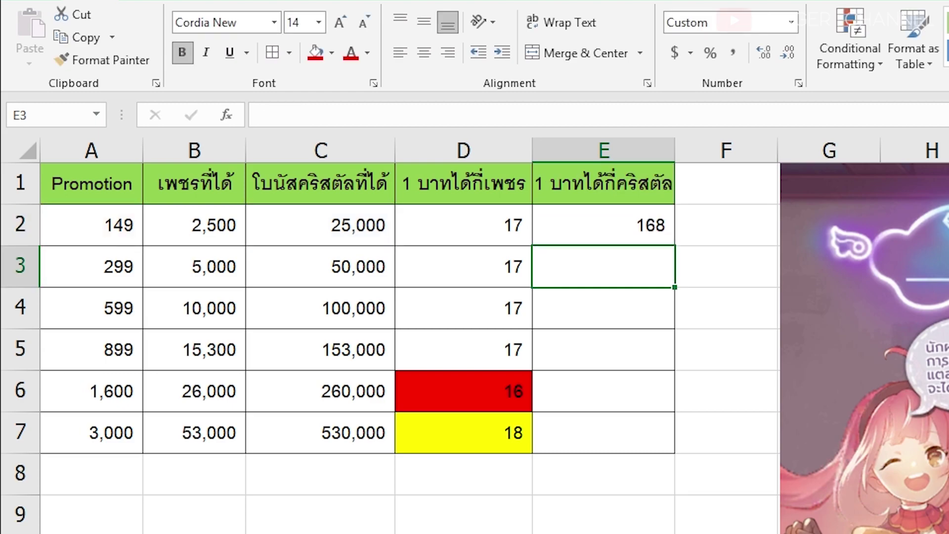
pyautogui.click(604, 225)
pyautogui.moveTo(674, 246); pyautogui.dragTo(675, 451)
pyautogui.click(603, 515)
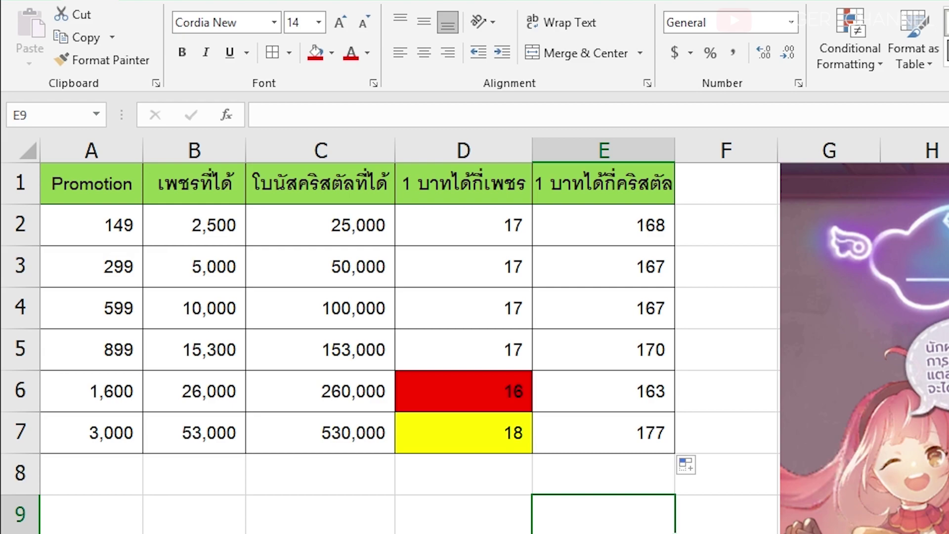
# - Highlight cells E7 and E5, the crystals per baht of the 3,000 and 899 promotions, with a yellow fill
pyautogui.click(603, 433)
pyautogui.click(332, 52)
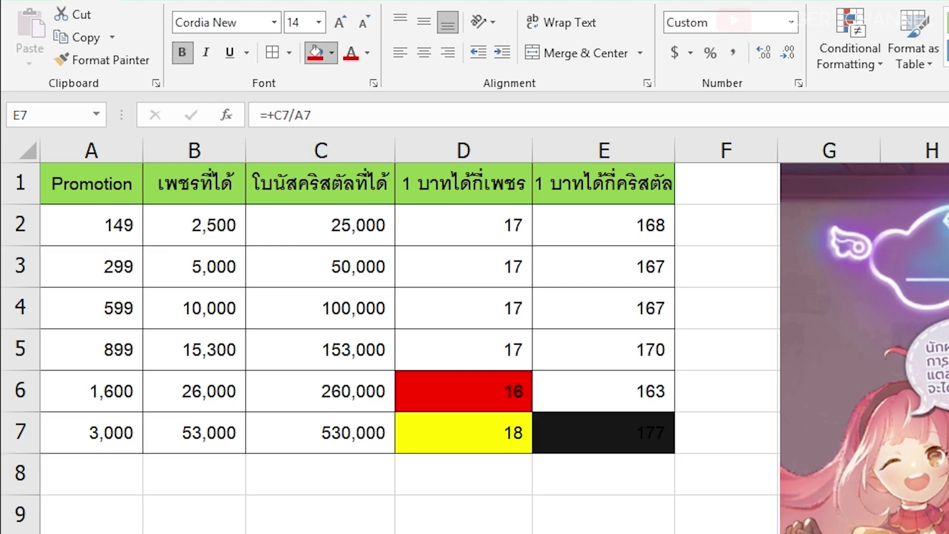
pyautogui.click(366, 208)
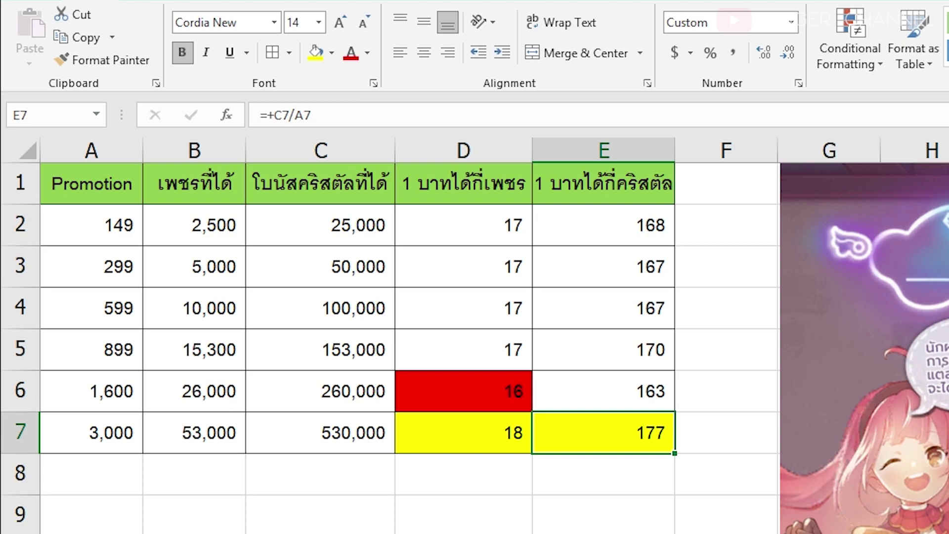
pyautogui.click(603, 349)
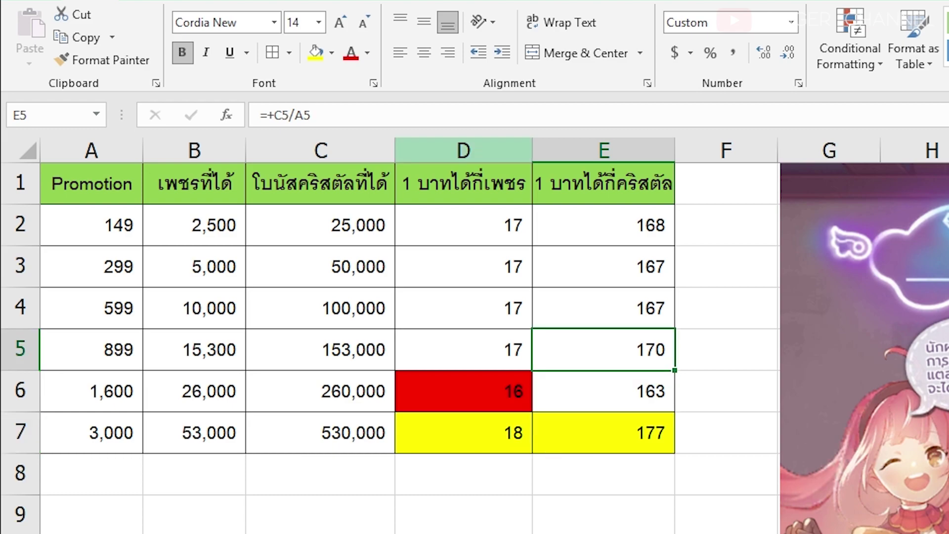
pyautogui.click(332, 53)
pyautogui.click(366, 207)
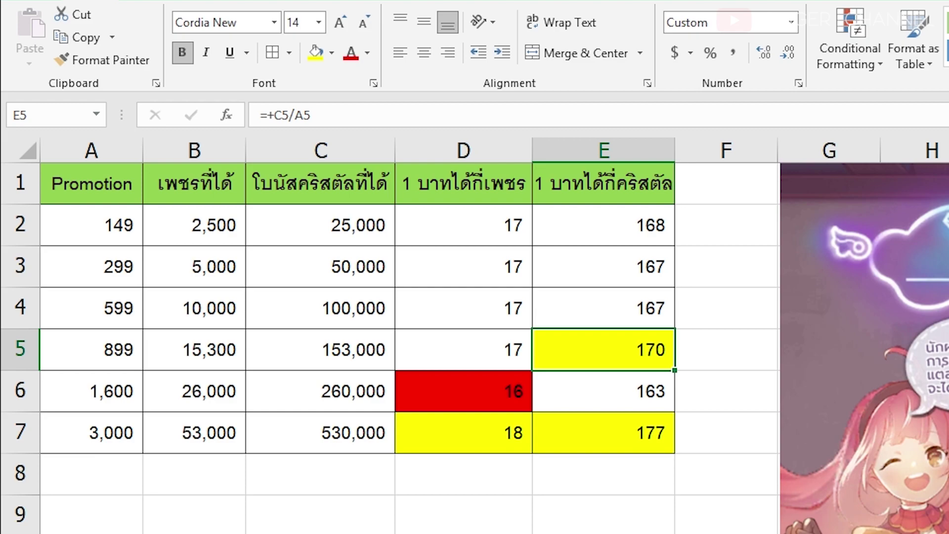
pyautogui.click(603, 474)
# - Highlight cell E6, the crystals per baht of the 1,600 promotion, with a red fill
pyautogui.click(603, 391)
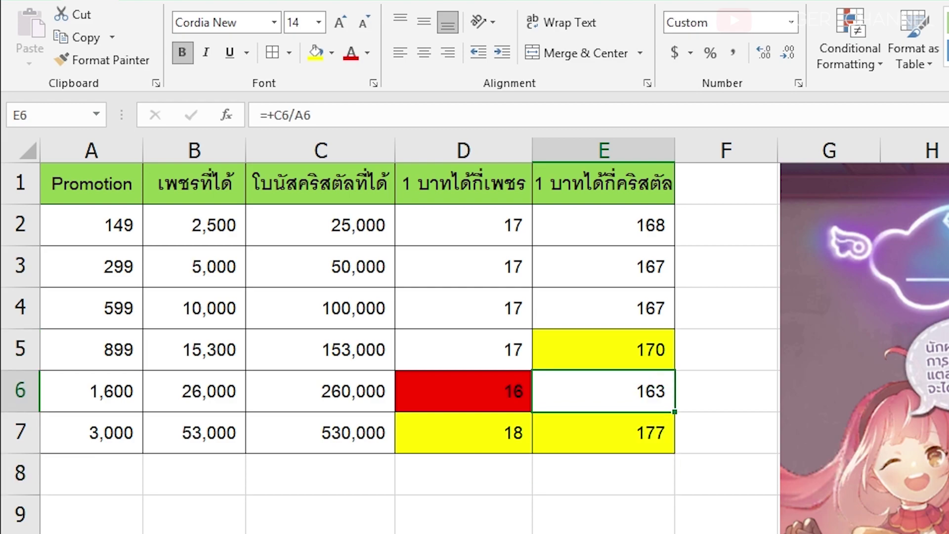
pyautogui.click(331, 53)
pyautogui.click(332, 208)
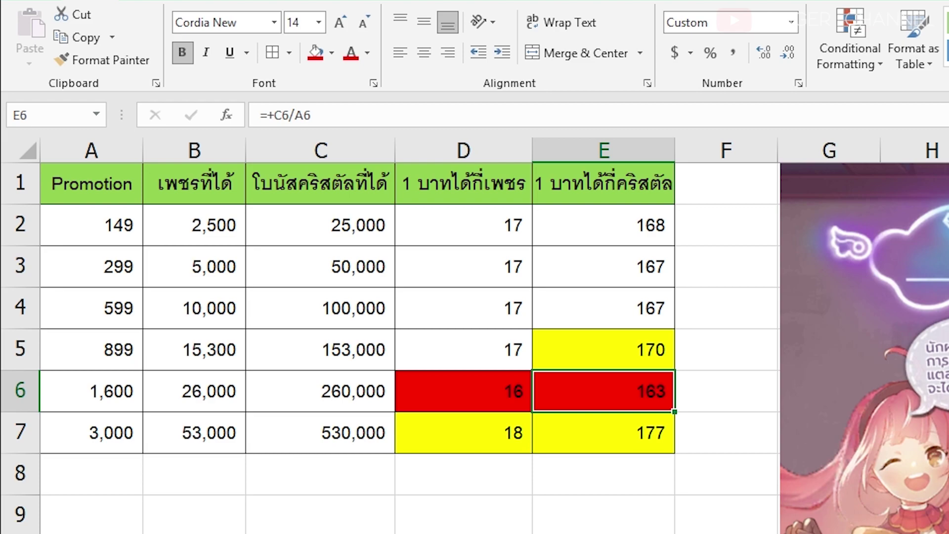
pyautogui.click(603, 513)
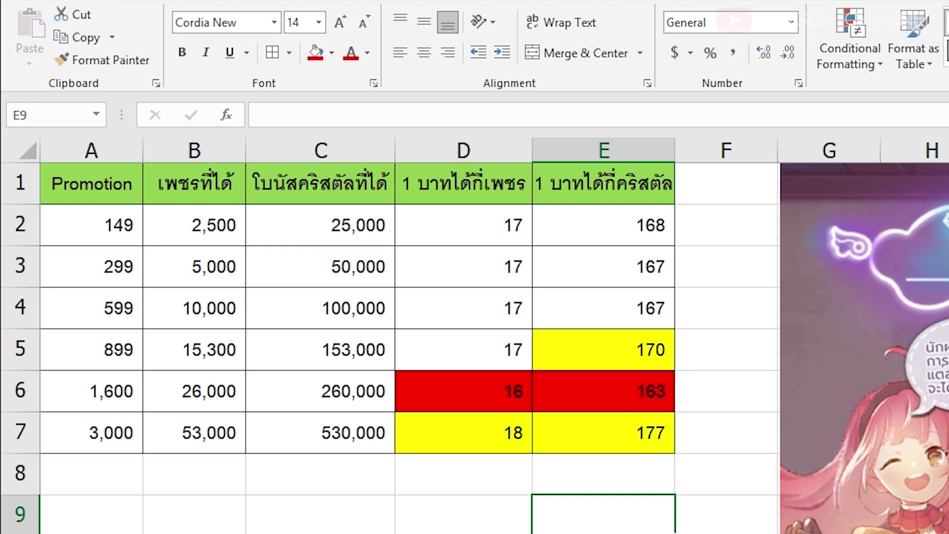
# - Remove the fill colours from the per-baht results in cells D5 to E7
pyautogui.moveTo(463, 349); pyautogui.dragTo(604, 433)
pyautogui.click(331, 53)
pyautogui.click(346, 222)
pyautogui.click(463, 514)
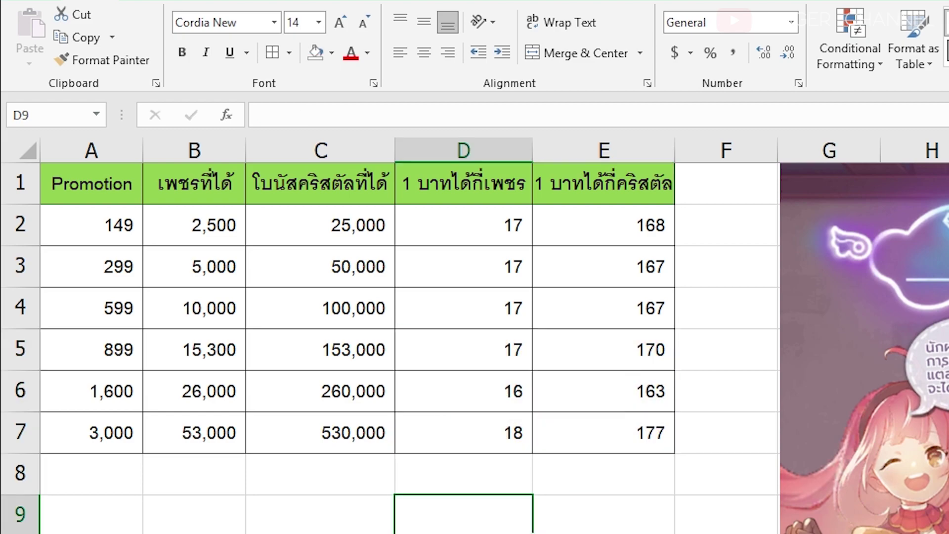
# - Highlight the full table rows of the 3,000 and 899 promotions, A7:E7 and A5:E5, with a yellow fill
pyautogui.moveTo(92, 433); pyautogui.dragTo(603, 433)
pyautogui.click(316, 52)
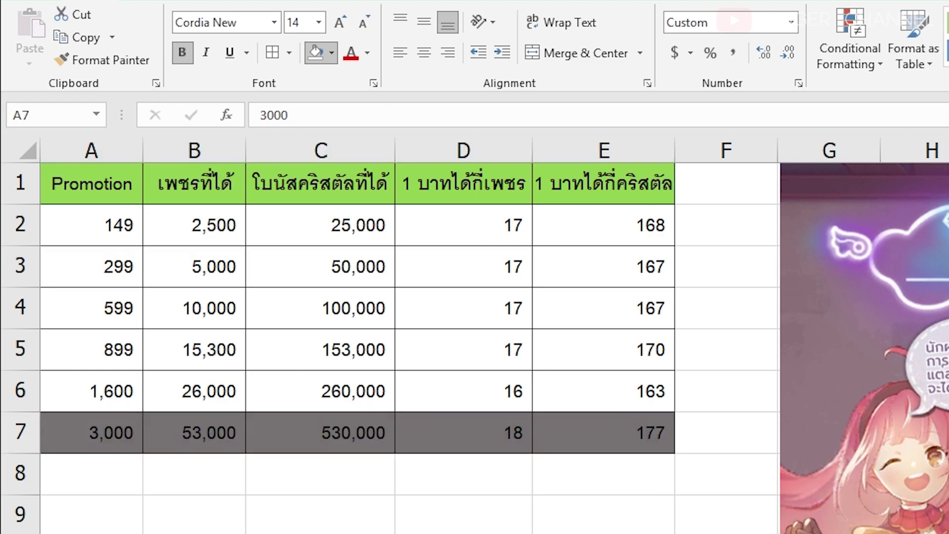
pyautogui.click(603, 533)
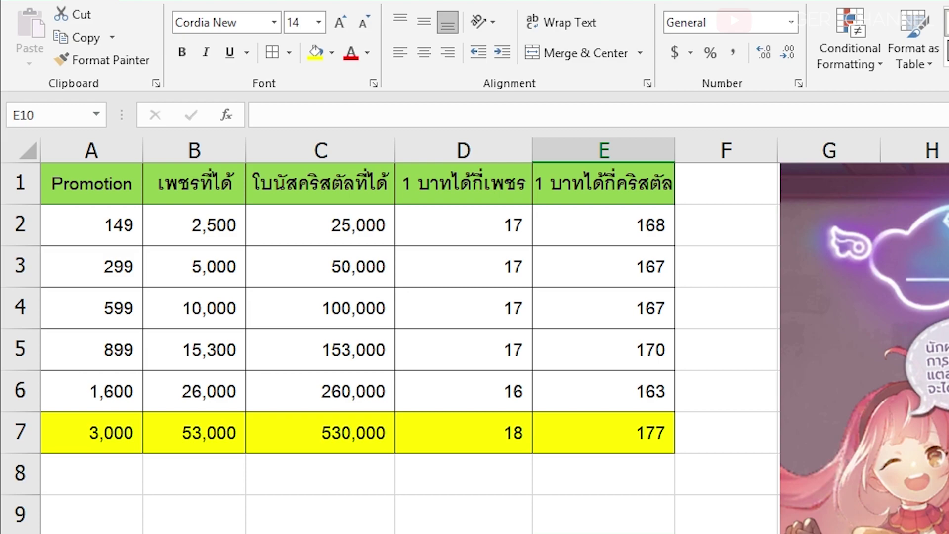
pyautogui.moveTo(92, 350); pyautogui.dragTo(603, 349)
pyautogui.click(315, 53)
pyautogui.click(464, 533)
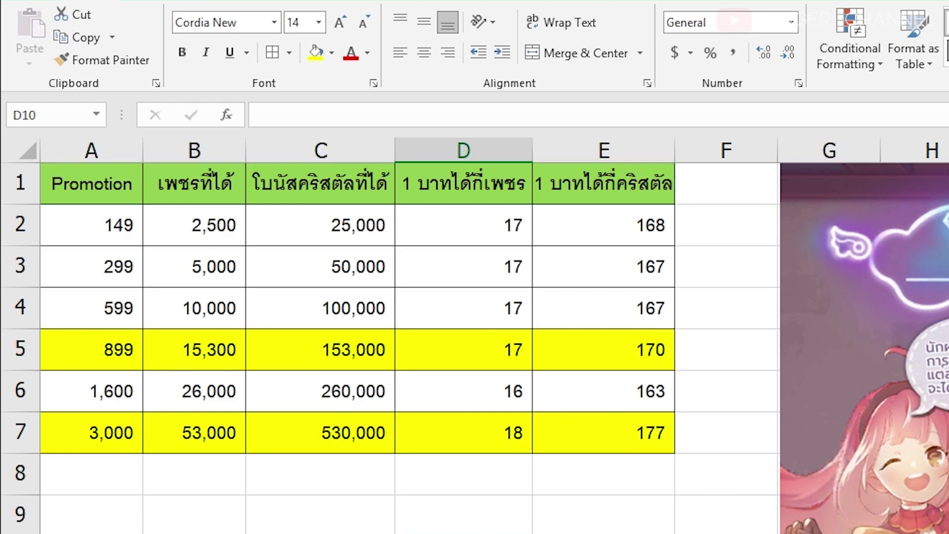